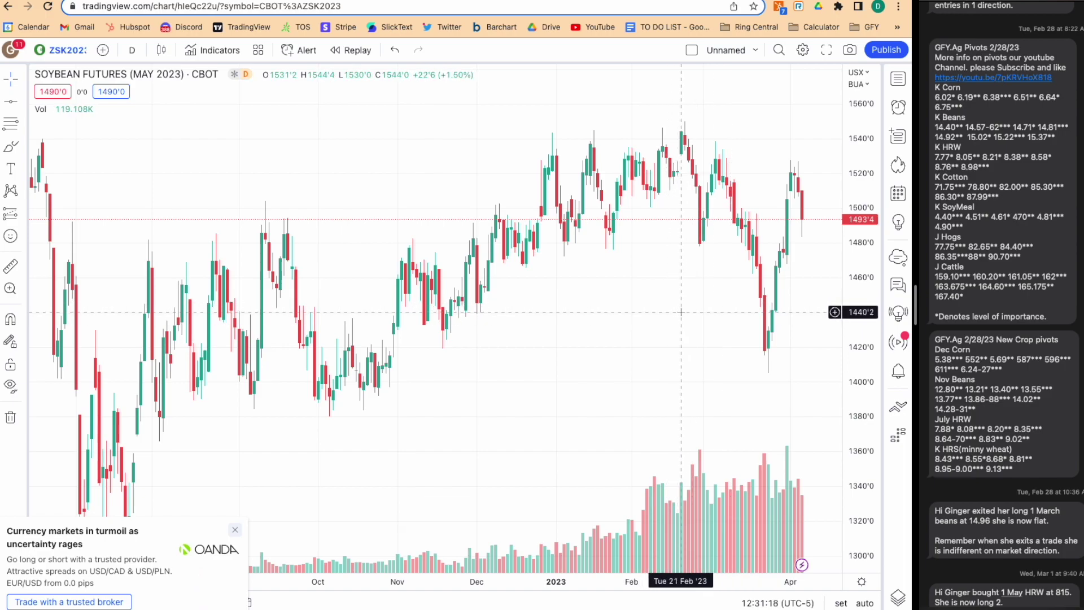
Step: Add horizontal pivot lines at 1440'0 and 1457'0
key(alt+h)
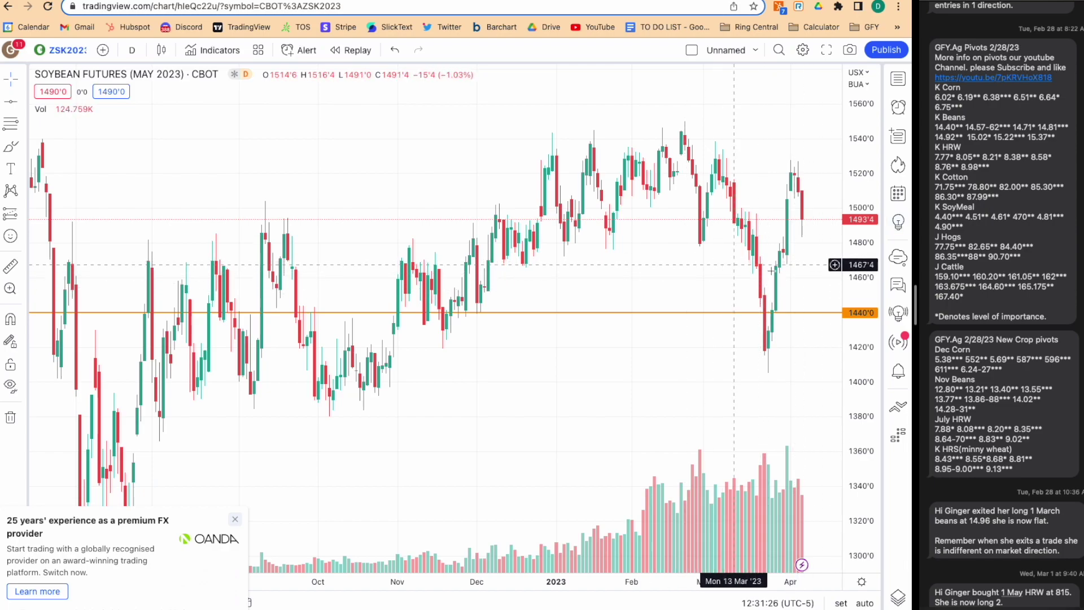
click(802, 282)
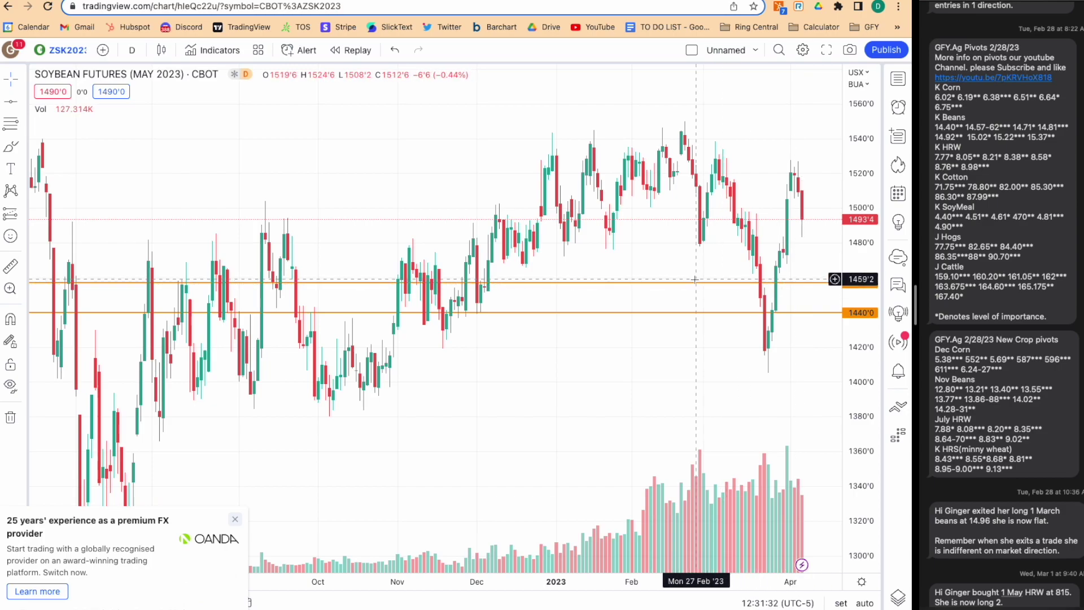
Step: Add a horizontal line at 1462'0 and make it yellow, 4 px thick
click(751, 274)
click(713, 276)
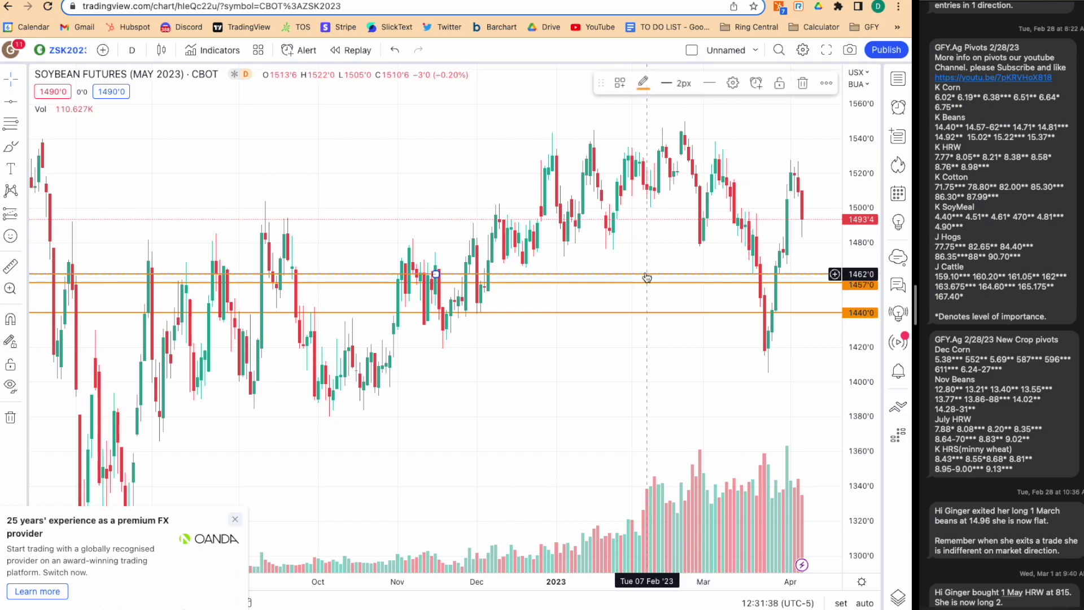
click(642, 83)
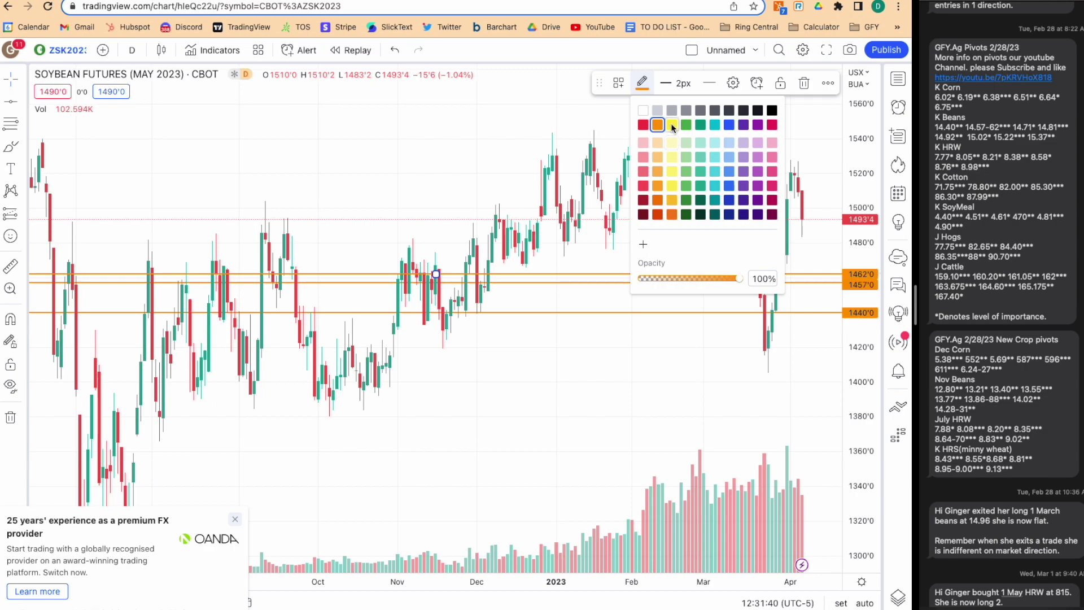
click(672, 125)
click(676, 83)
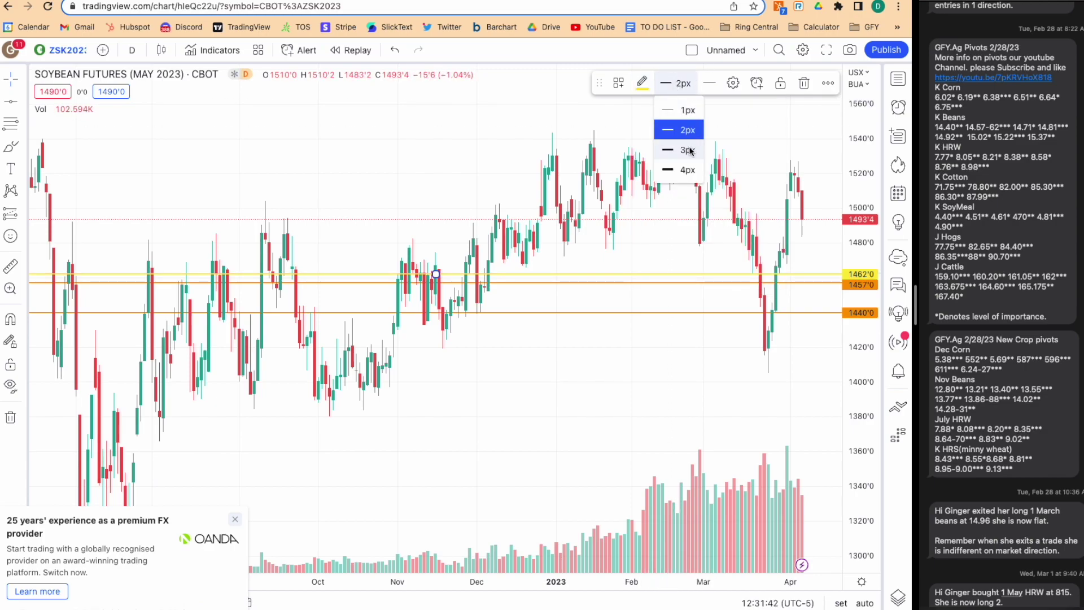
click(690, 169)
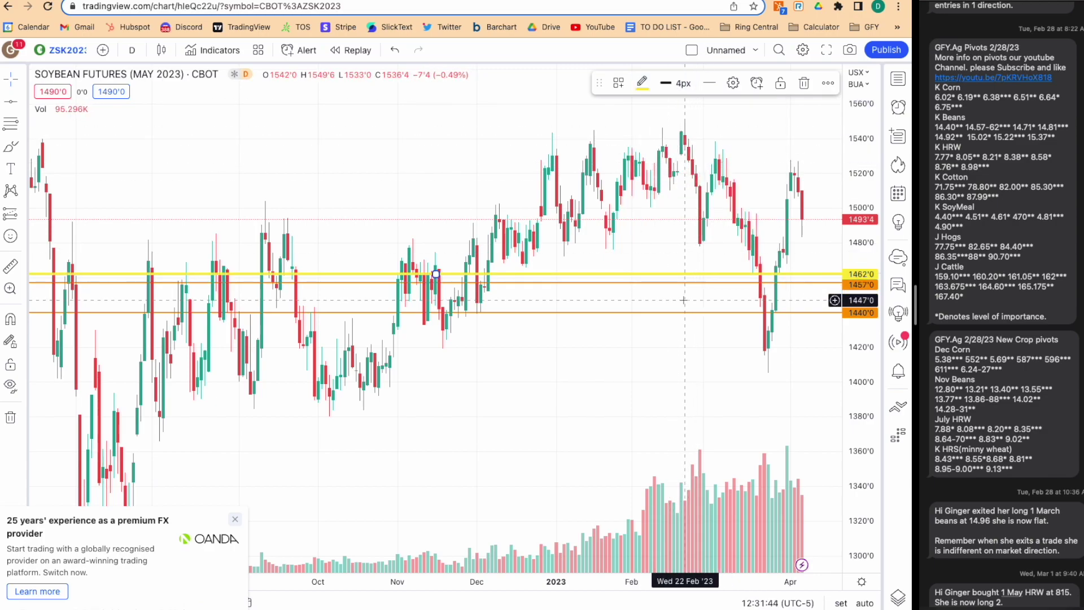
Step: Make the 1457'0 line 4 px thick and yellow
click(681, 282)
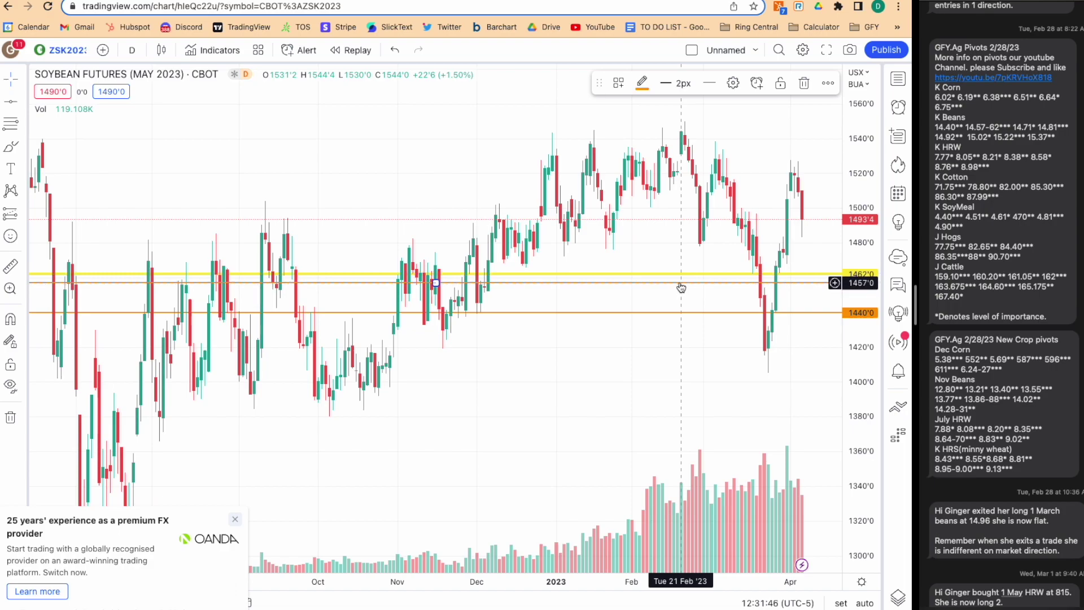
click(675, 85)
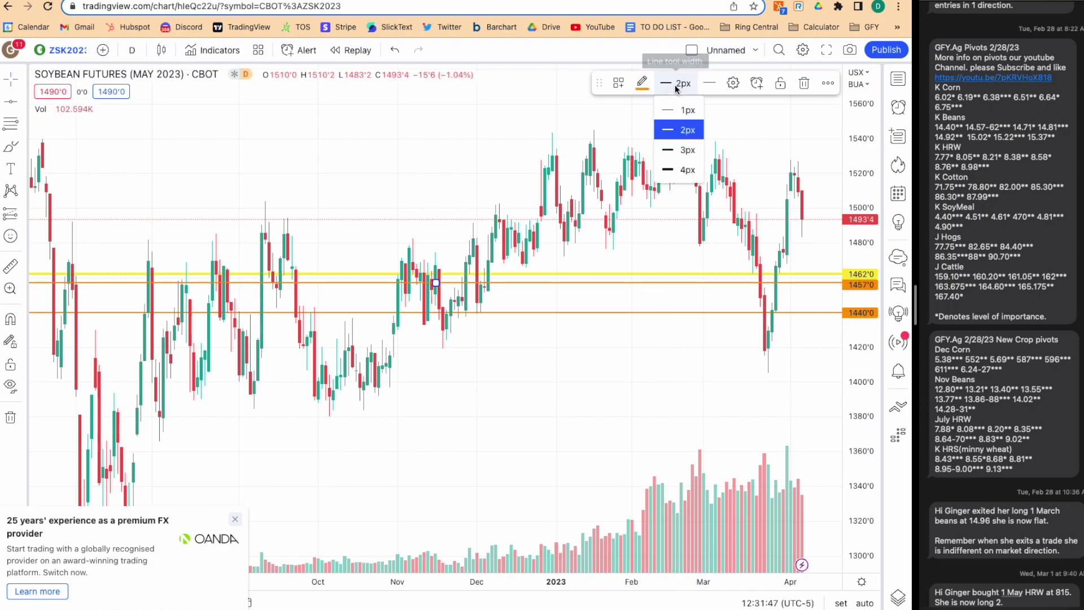
click(686, 170)
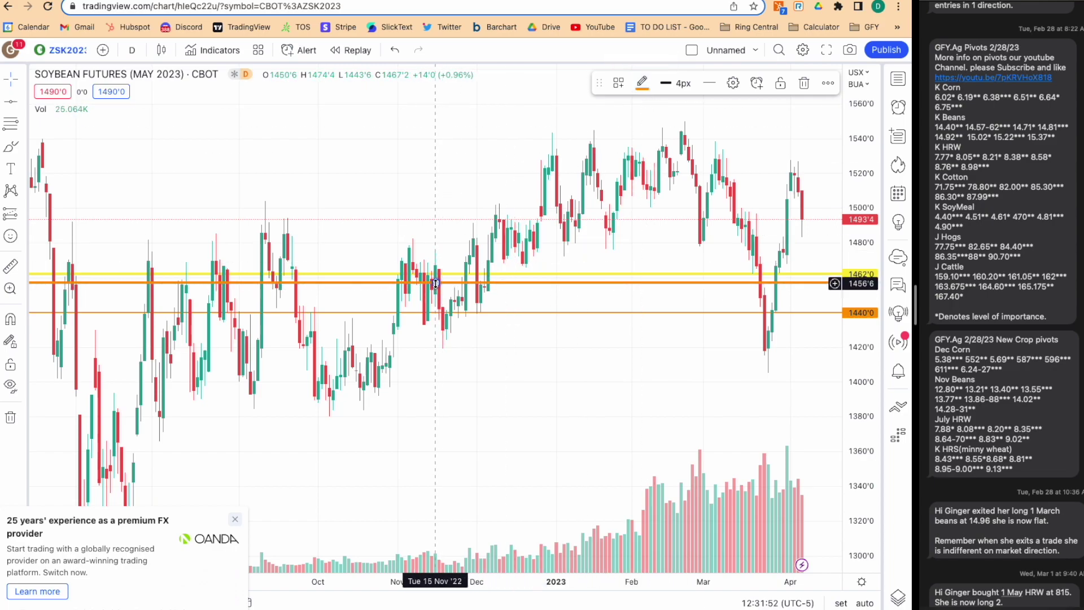
click(642, 83)
click(672, 126)
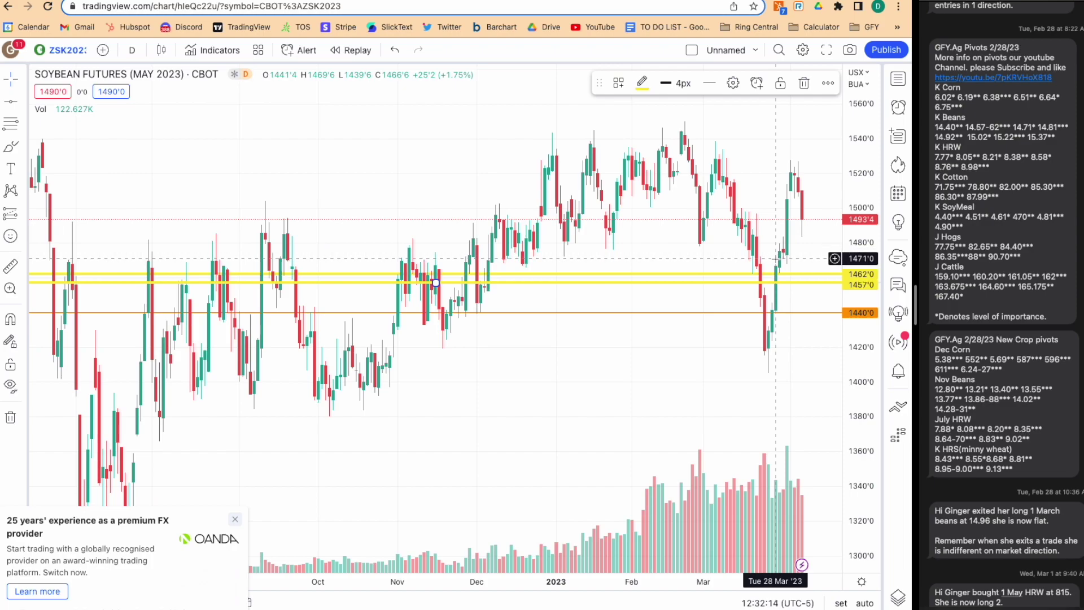
Step: Add a horizontal line at 1471'0, keep it yellow at 4 px, and select it
key(alt+g)
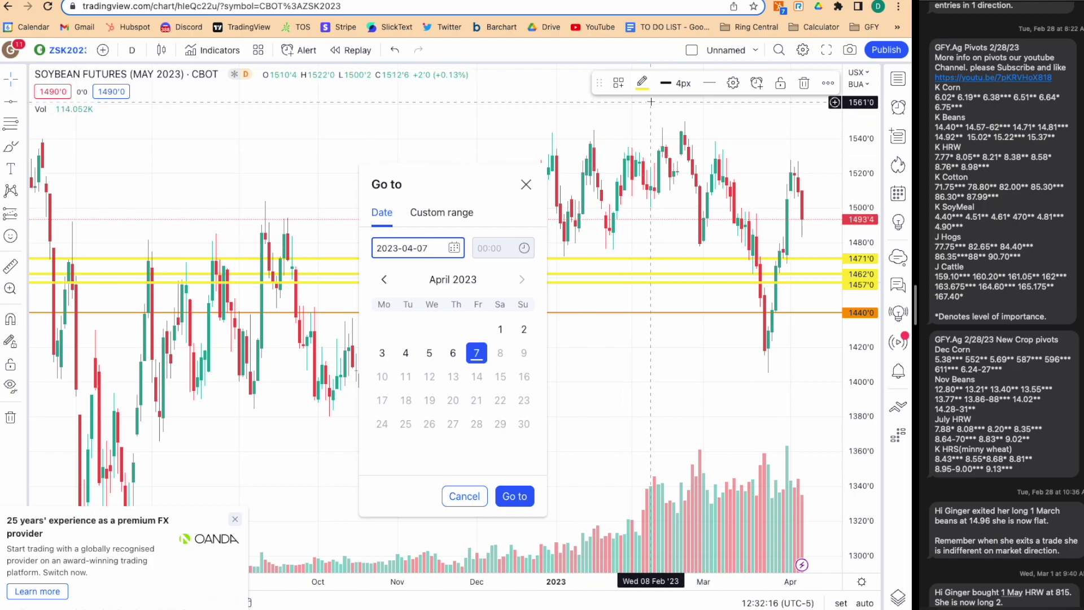
click(680, 88)
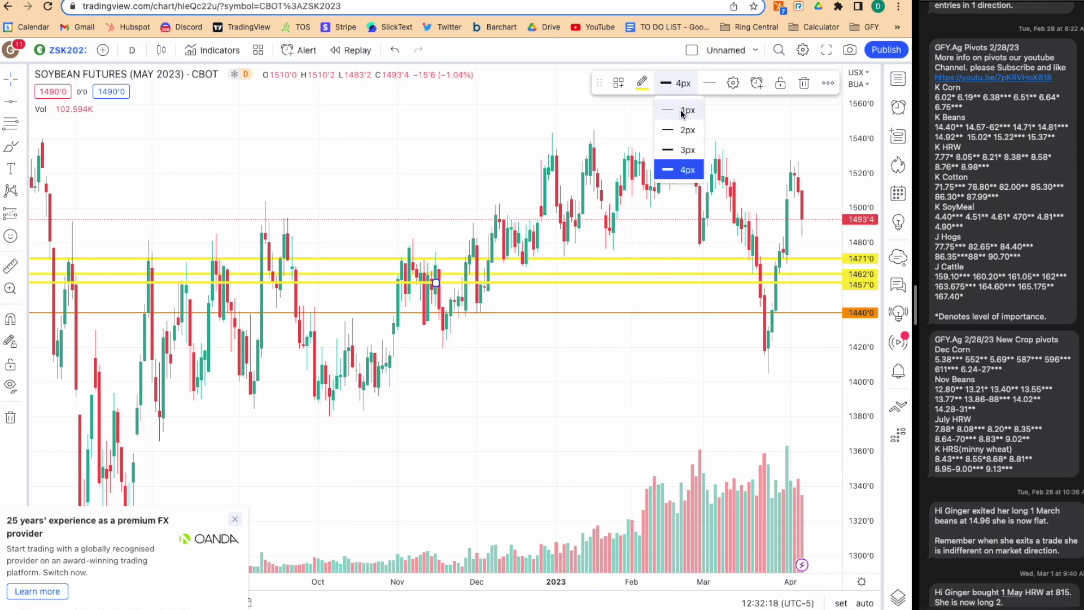
click(682, 111)
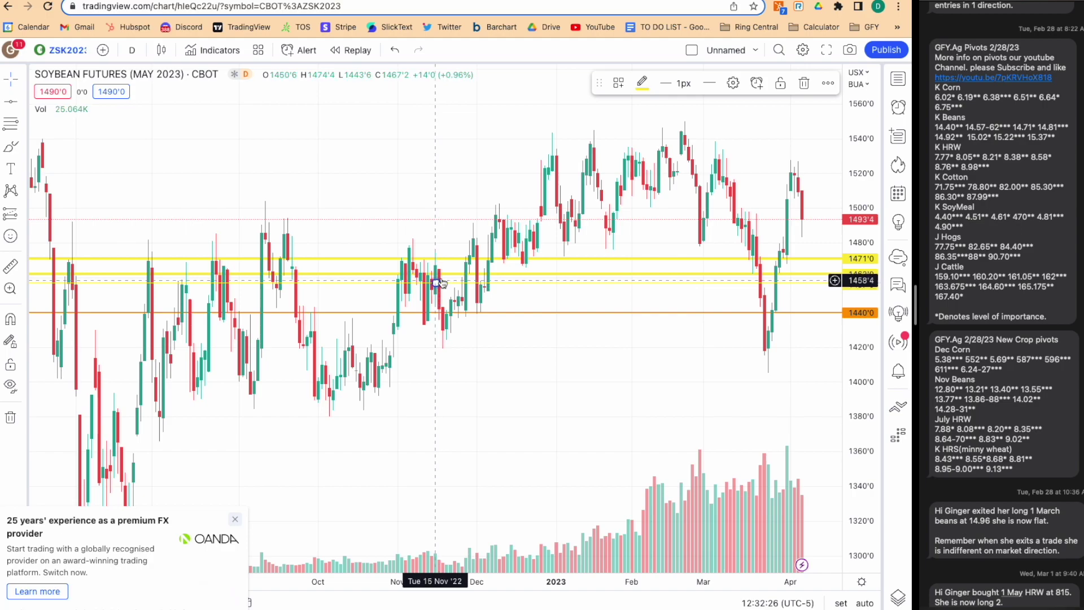
click(680, 83)
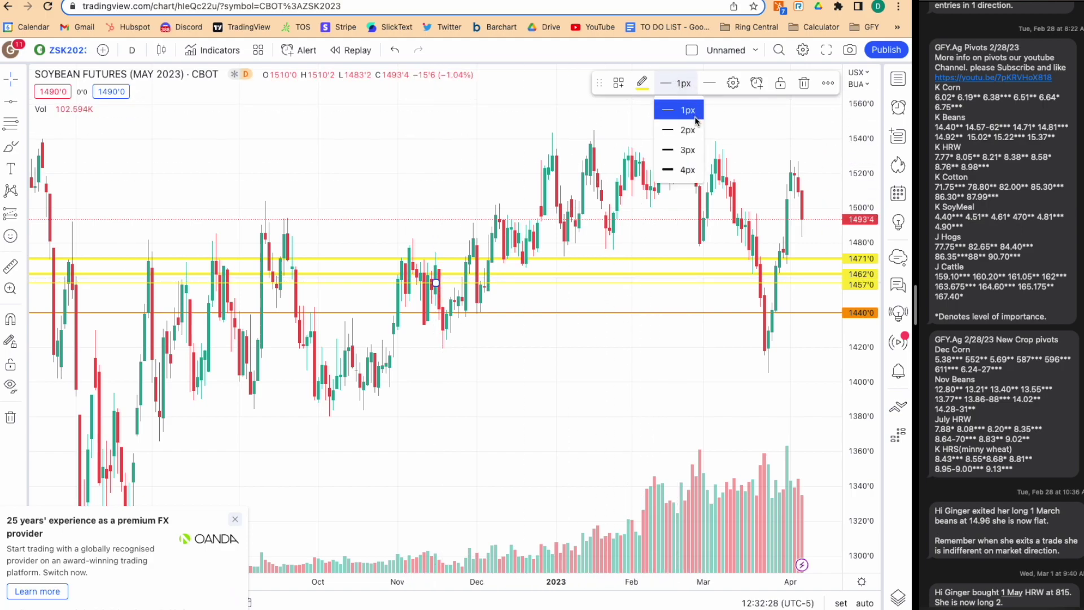
click(689, 169)
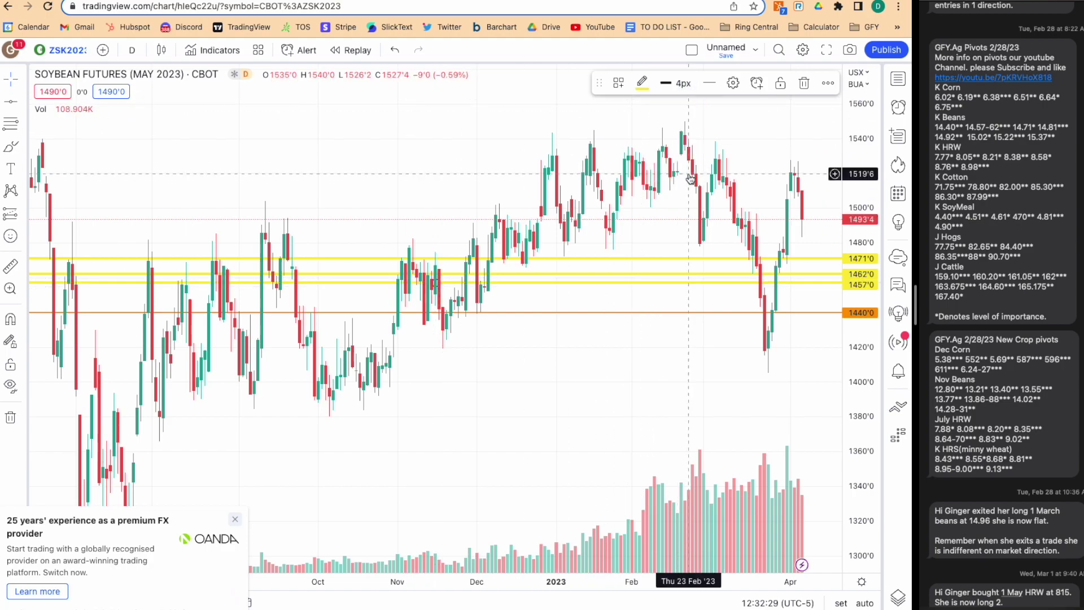
click(739, 258)
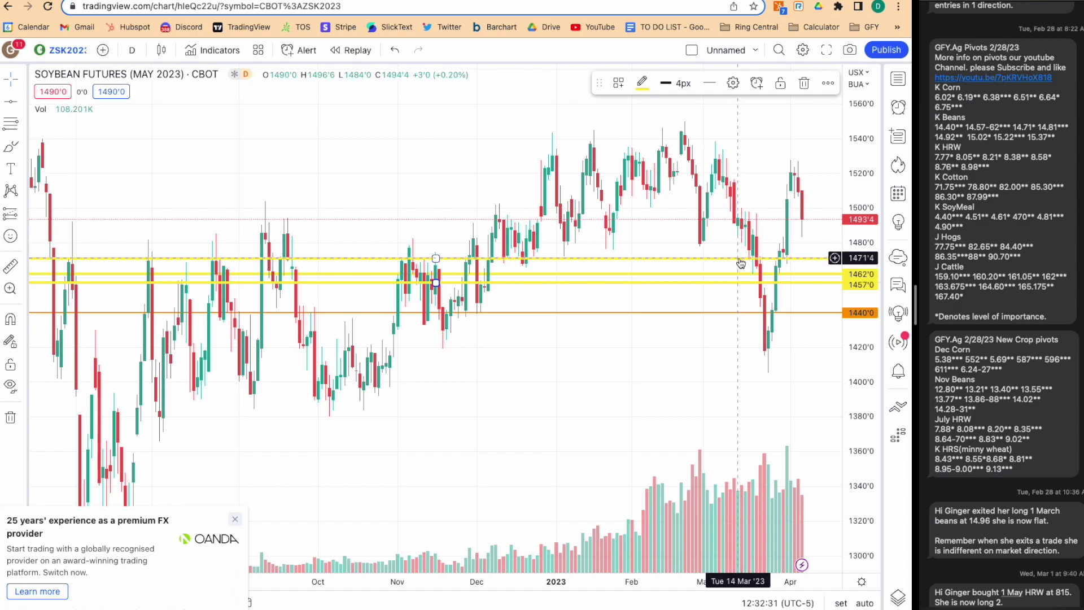
Step: Make the 1471'0 line cyan and 1 px thick
click(641, 85)
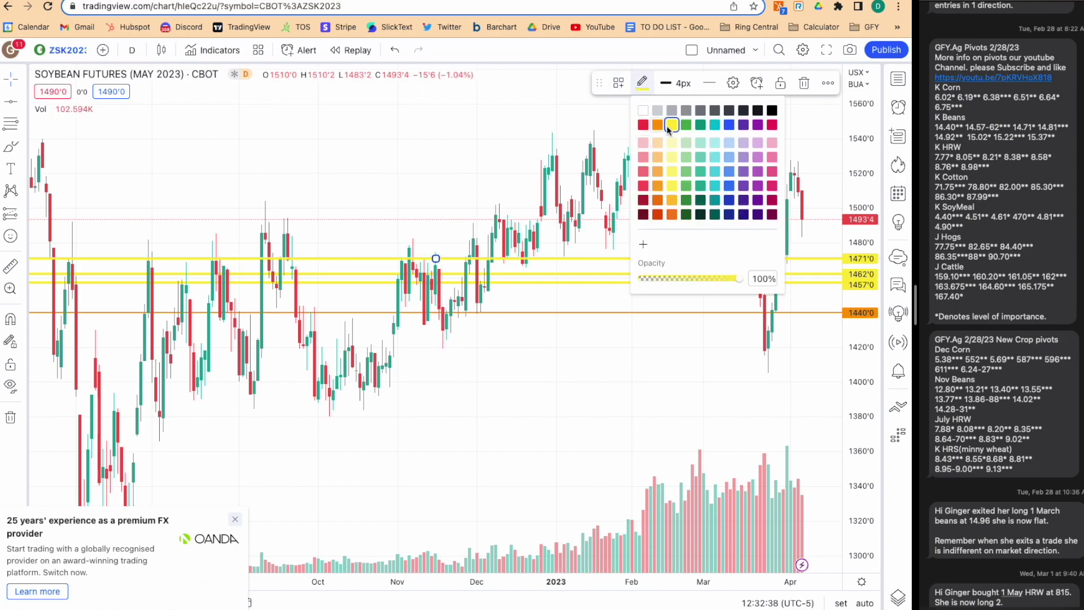
click(714, 125)
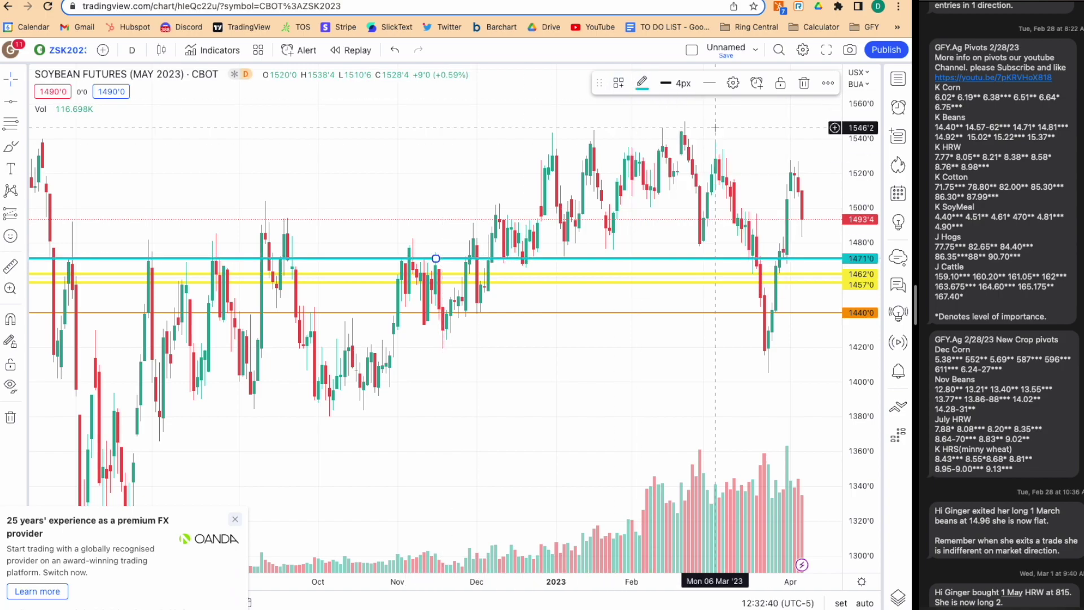
click(676, 84)
click(678, 112)
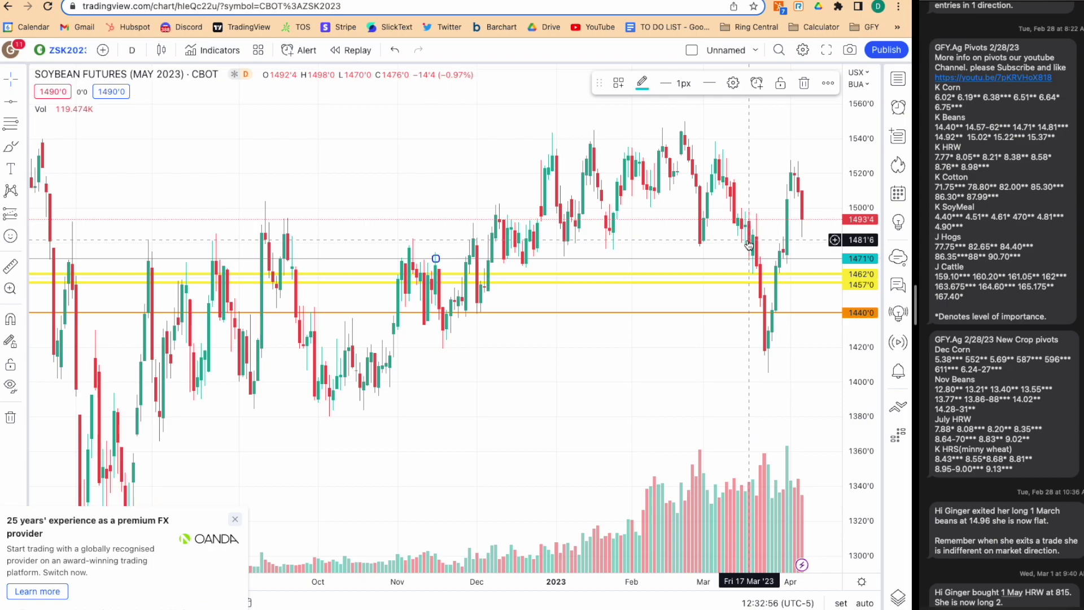
Step: Try yellow 4 px on the 1471'0 line, then revert it to teal at 1 px
click(641, 84)
click(670, 123)
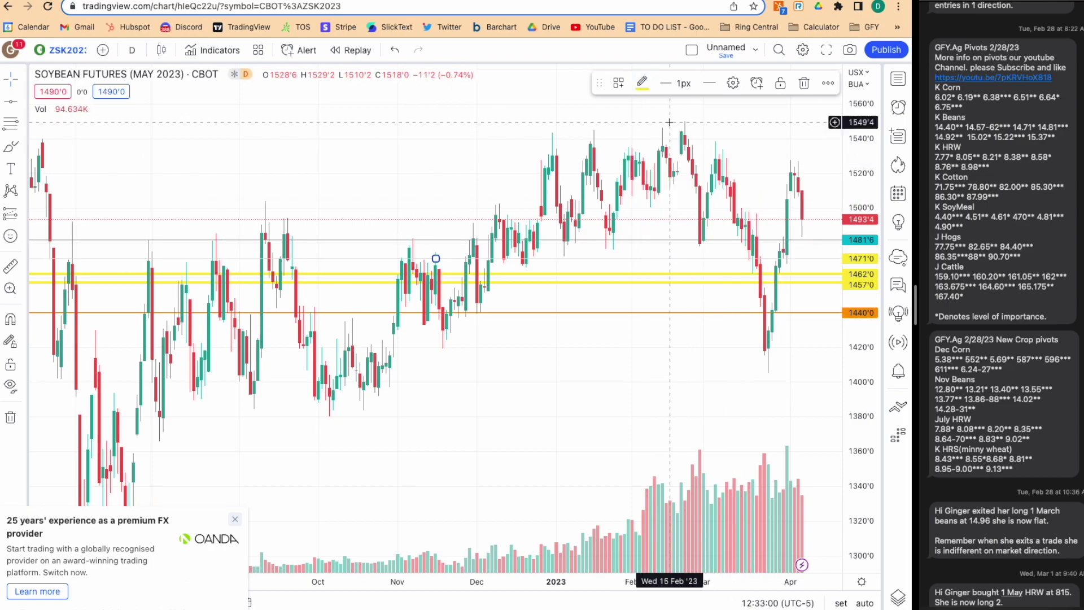
click(677, 84)
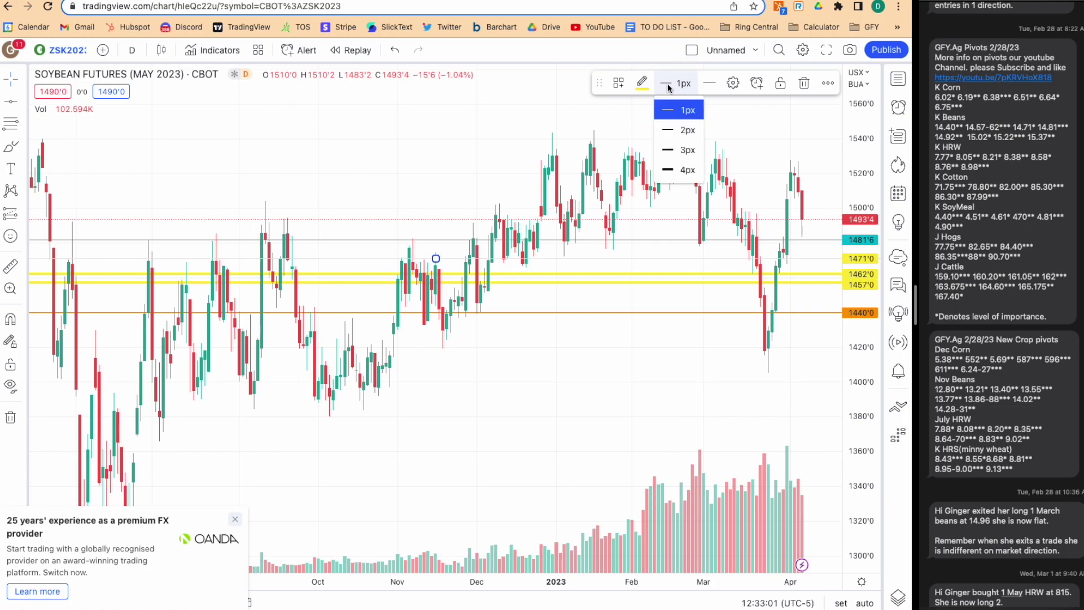
click(684, 170)
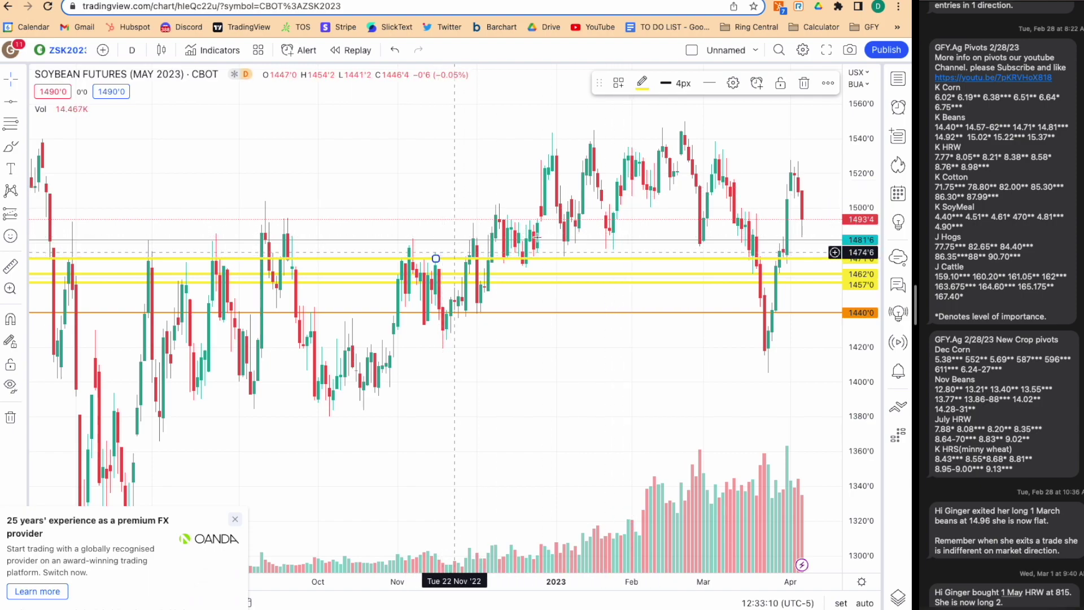
click(677, 83)
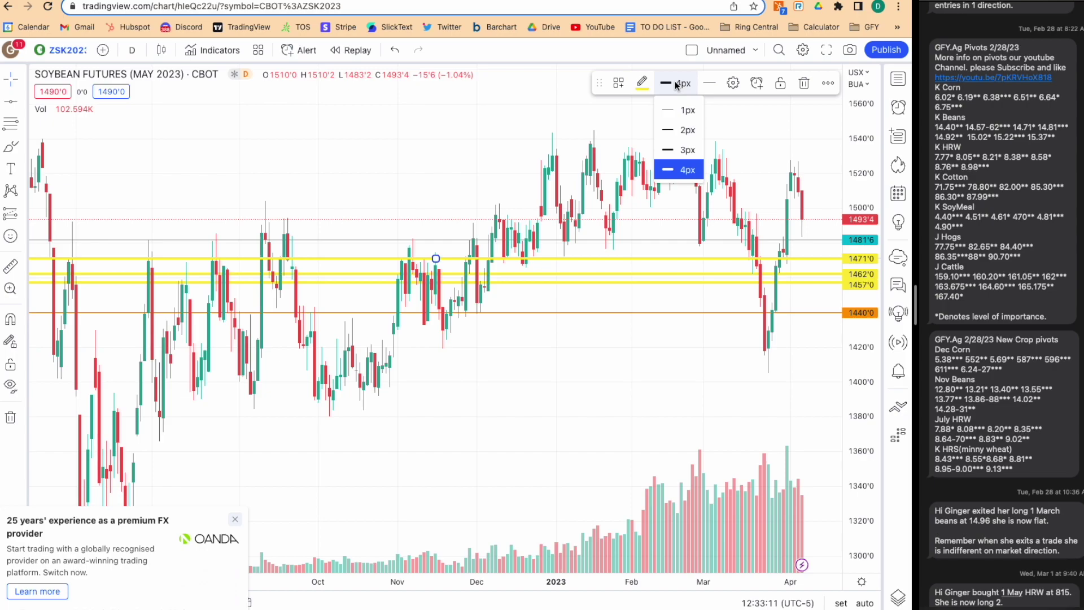
click(682, 110)
click(641, 84)
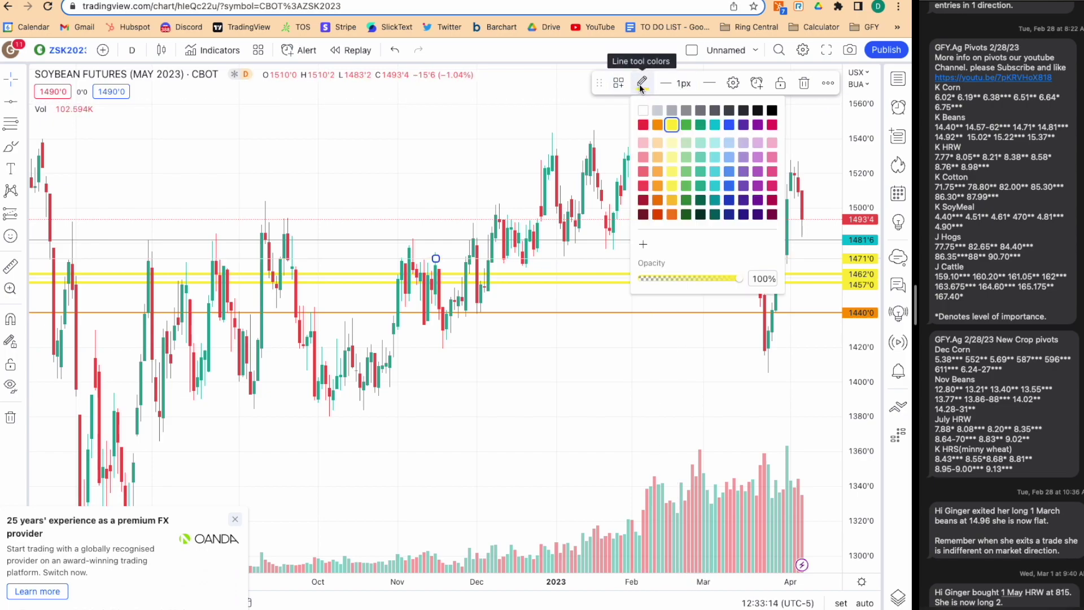
click(715, 125)
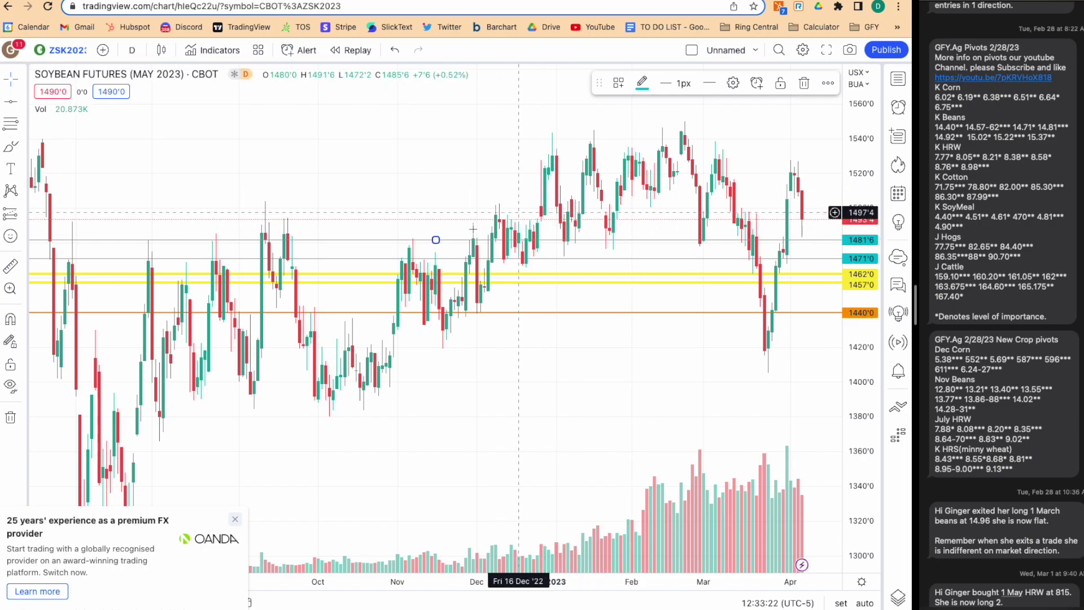
Step: Style the 1481'6 line orange with 2 px thickness
click(642, 84)
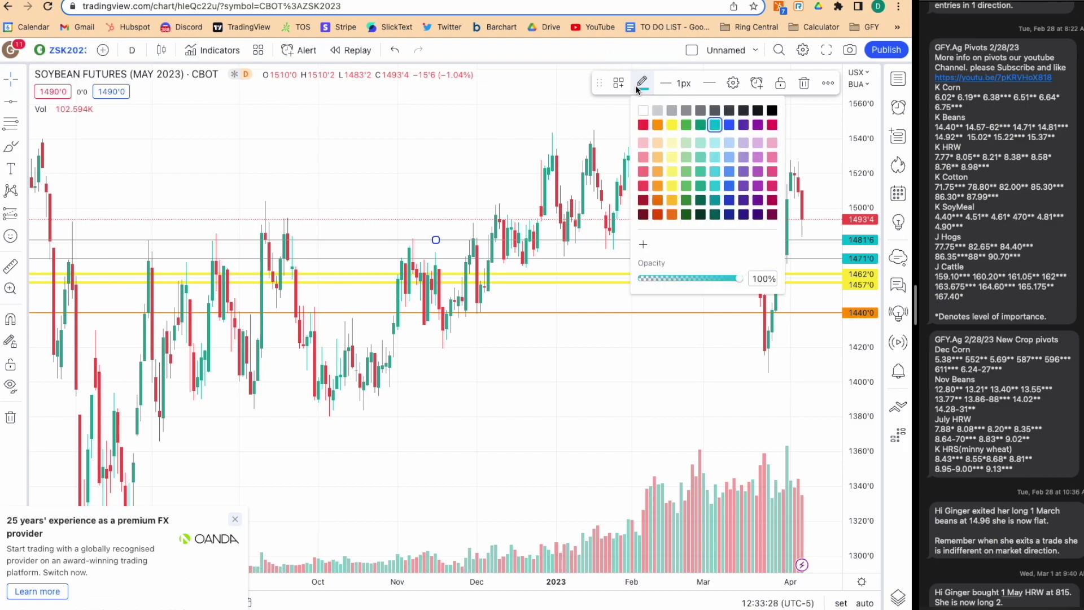
click(673, 125)
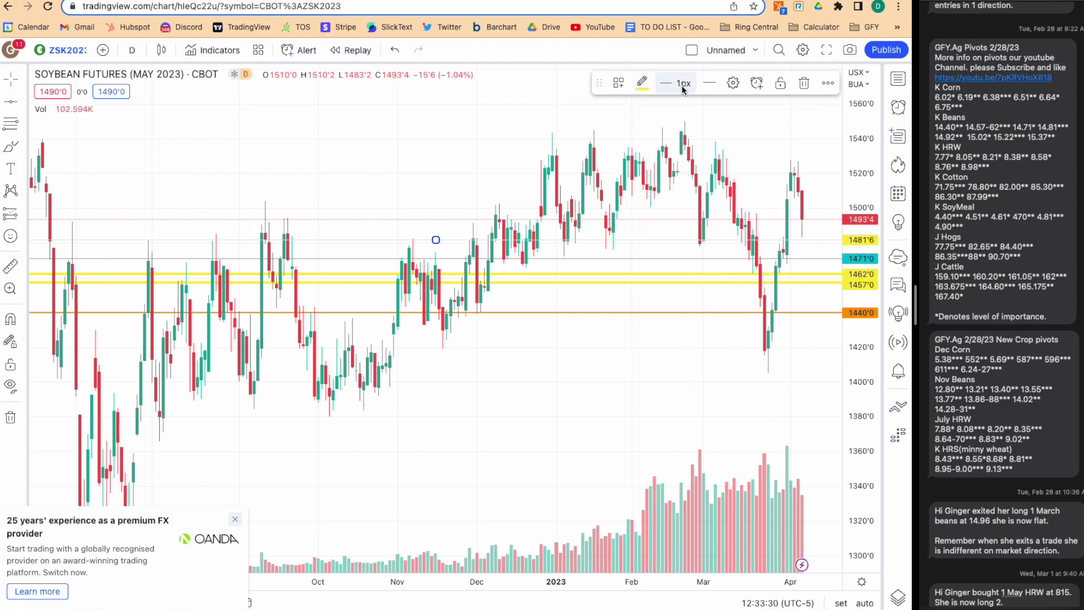
click(683, 85)
click(688, 170)
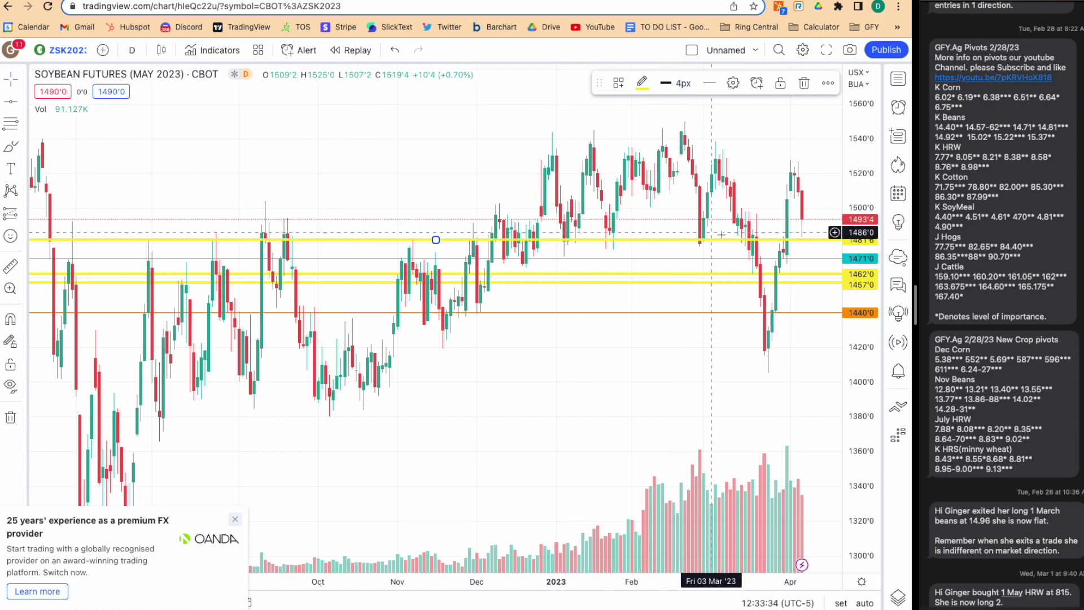
click(642, 83)
click(658, 126)
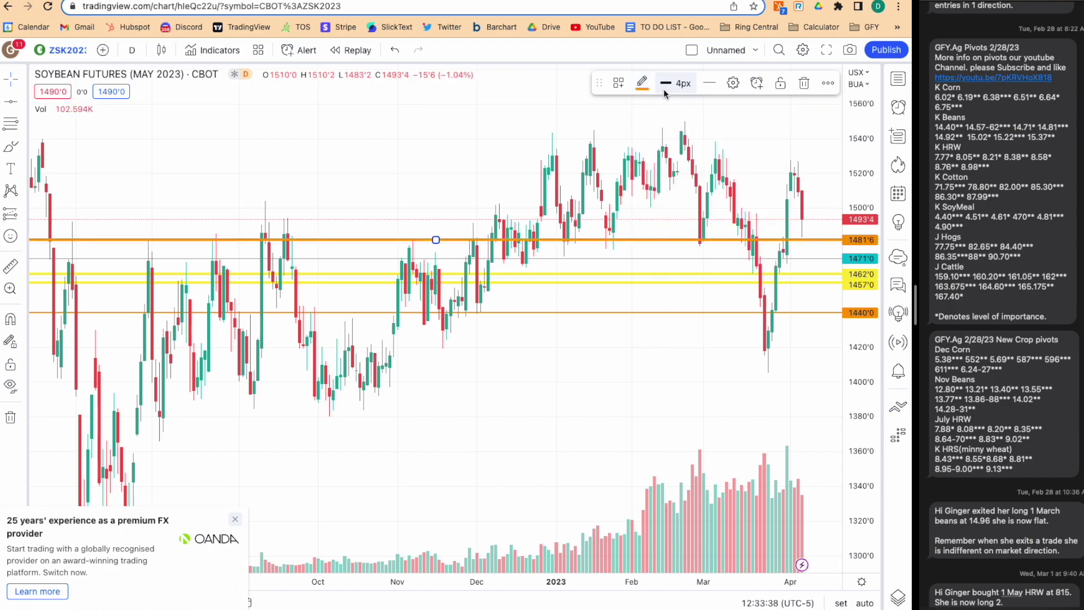
click(667, 90)
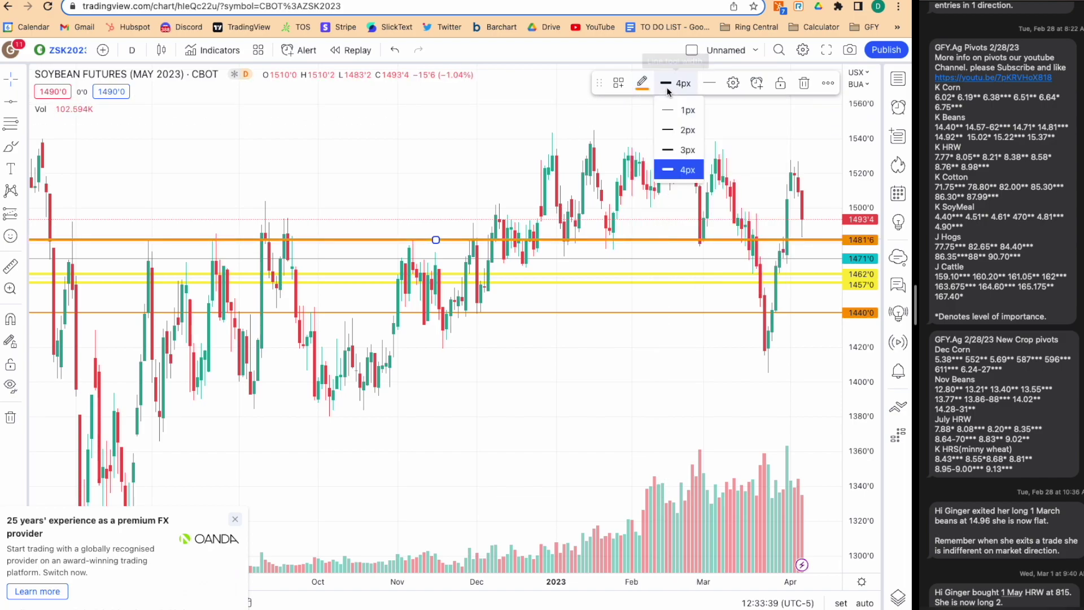
click(684, 130)
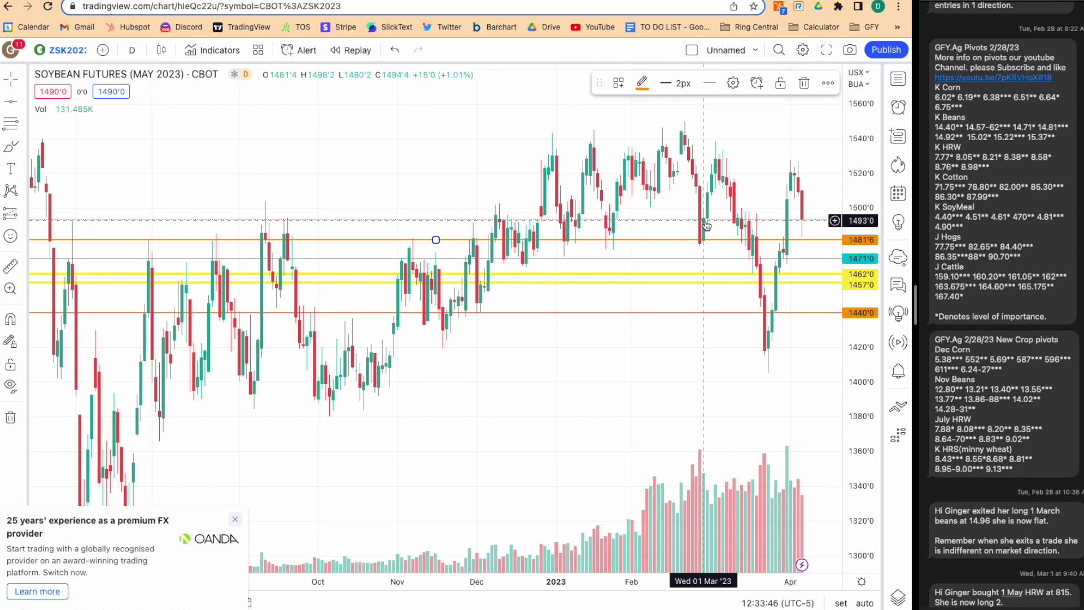
Step: Add a pivot line at 1491'6 and move the 1481'6 line to exactly 1482.00
click(705, 222)
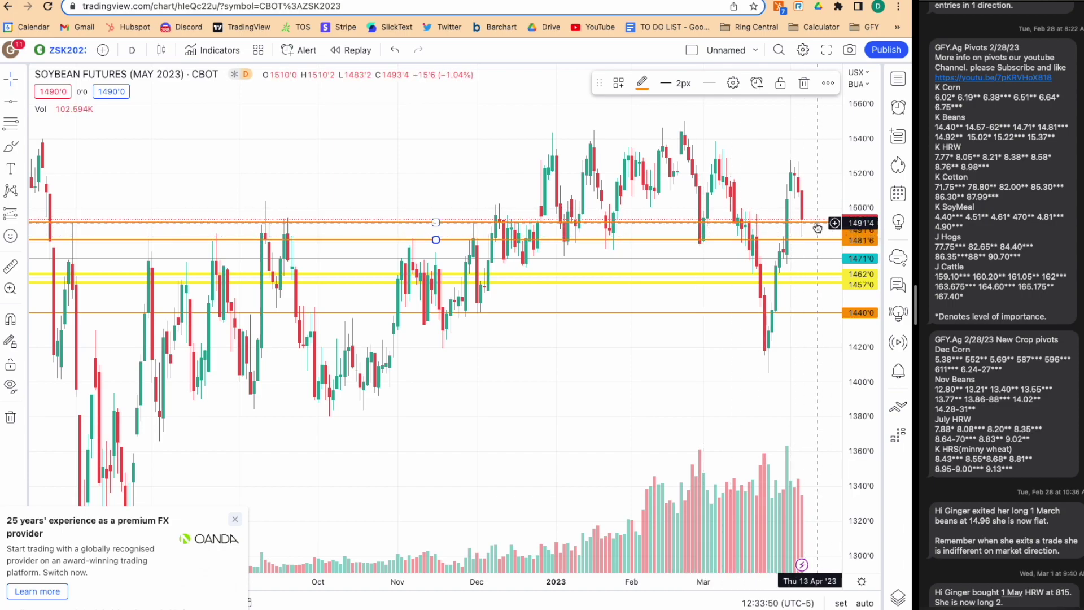
click(732, 84)
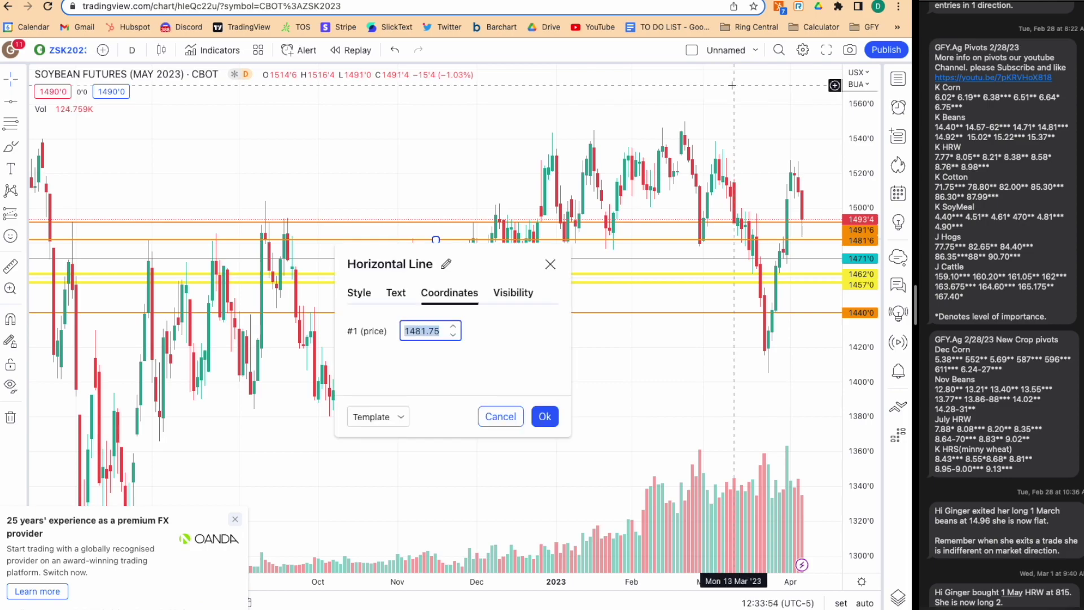
click(455, 328)
click(545, 416)
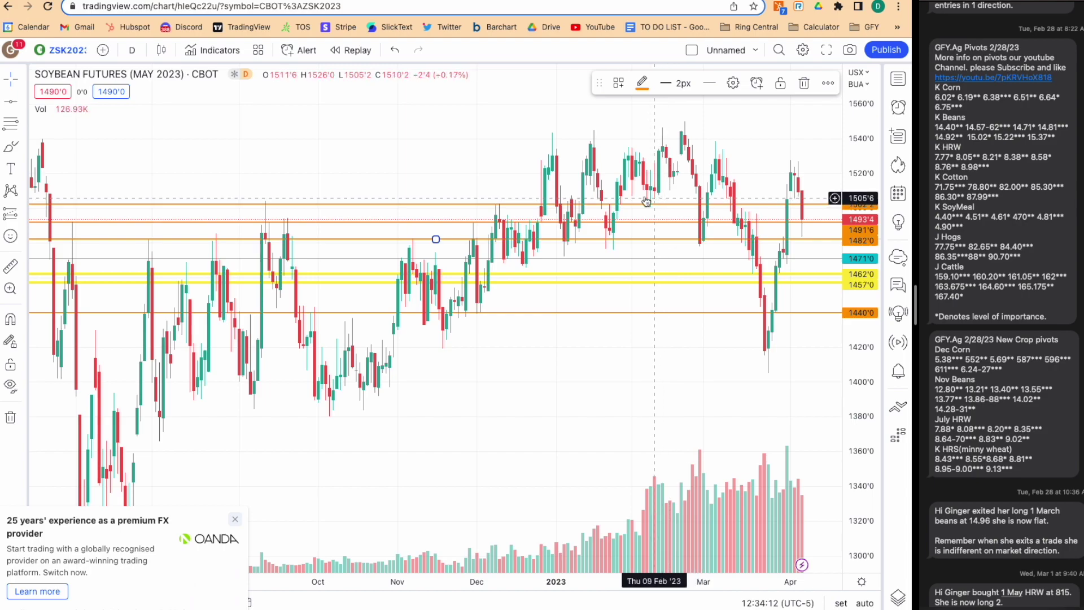
Step: Restyle the 1502'2 line as teal, 1 px thick
click(531, 206)
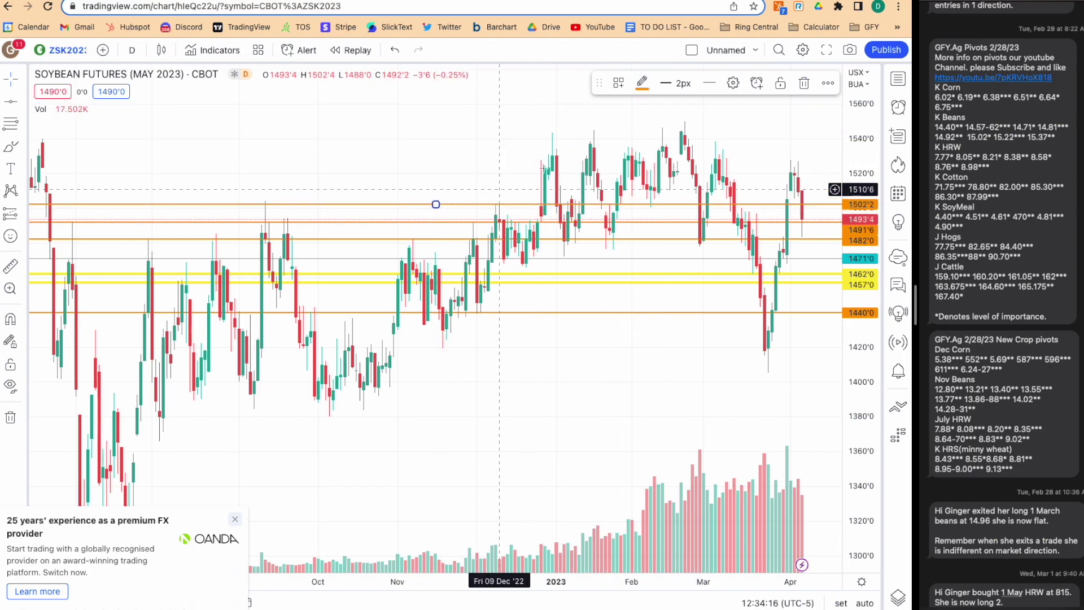
click(642, 83)
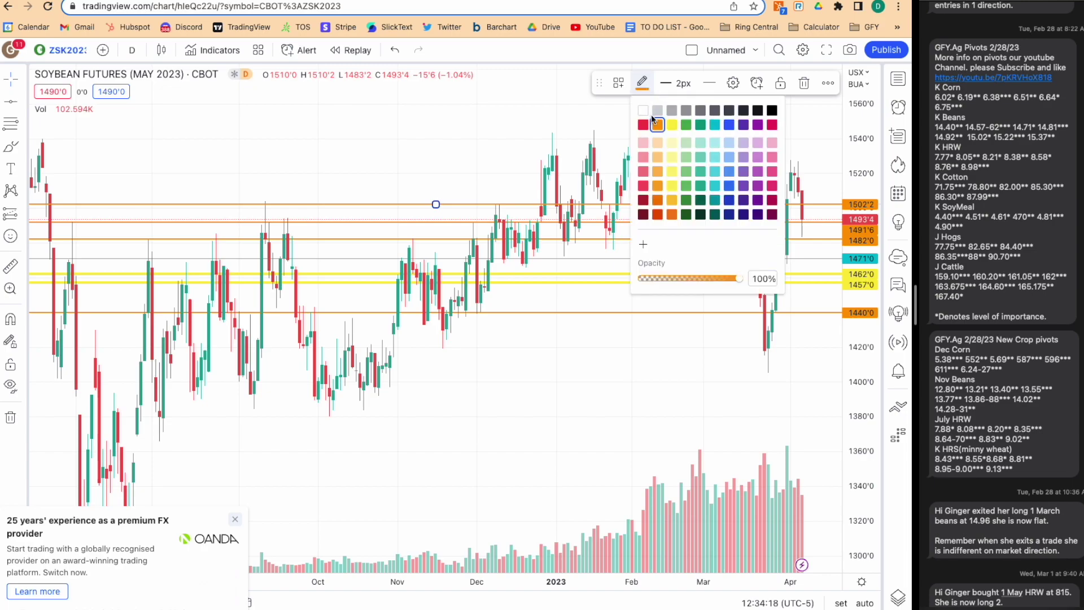
click(701, 127)
click(678, 84)
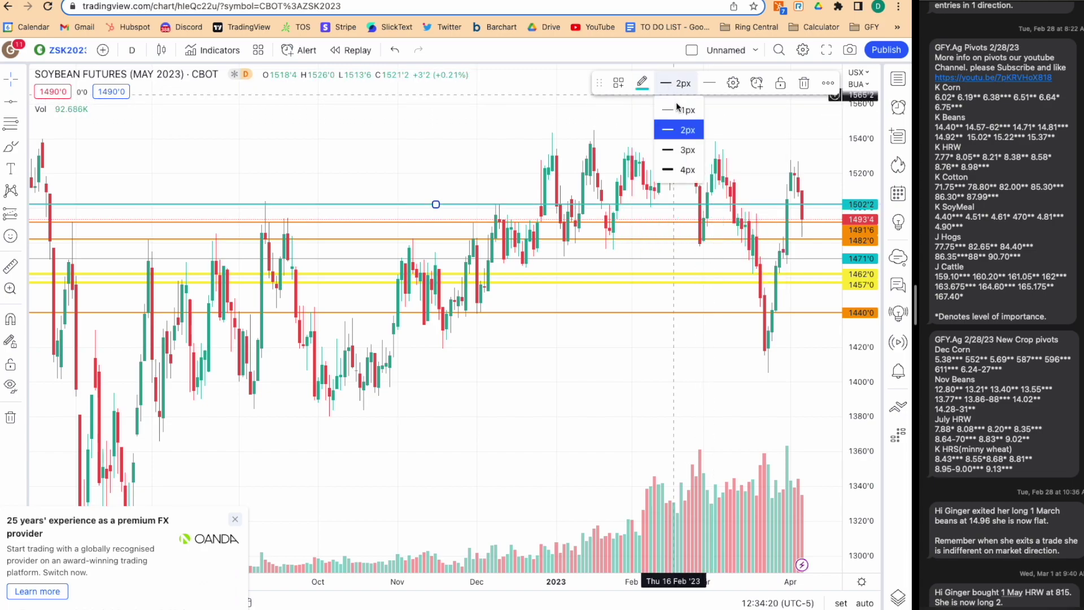
click(683, 110)
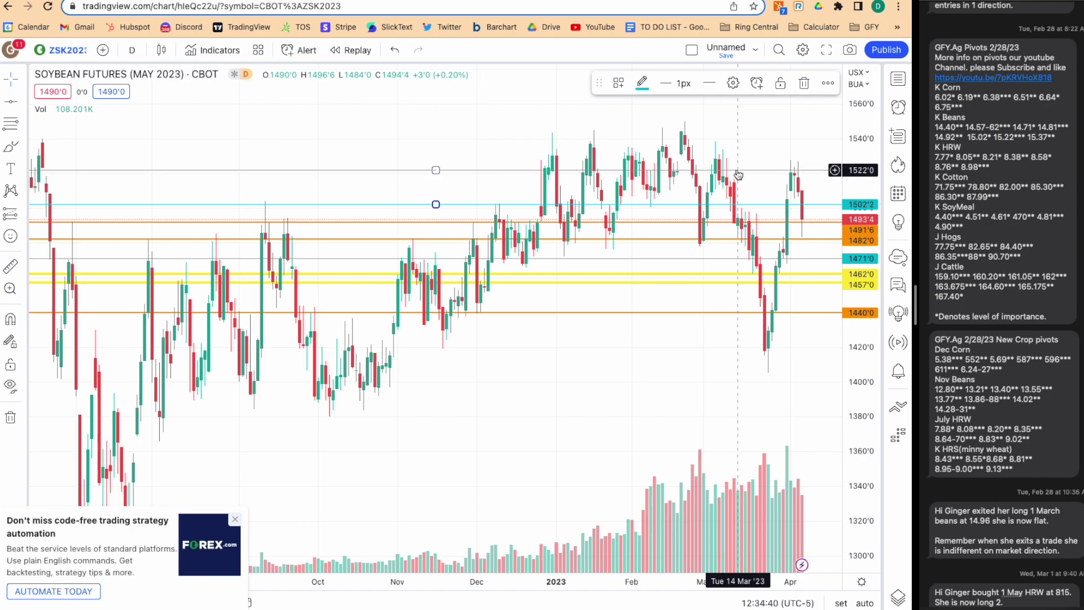
Step: Try yellow 4 px on the 1502'2 line, then revert it to teal 1 px
click(642, 83)
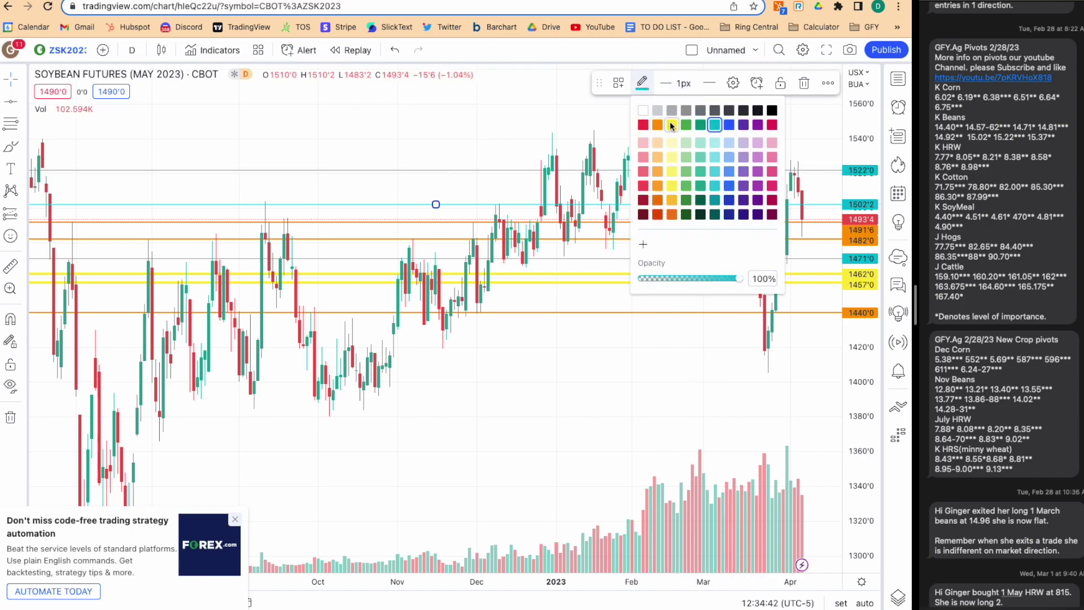
click(671, 125)
click(677, 83)
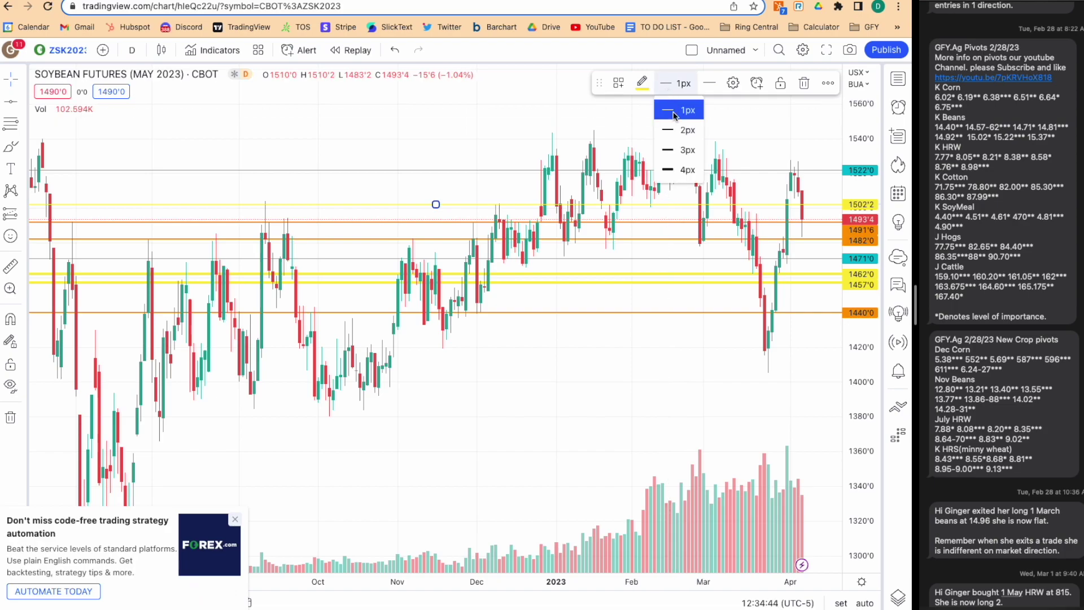
click(686, 169)
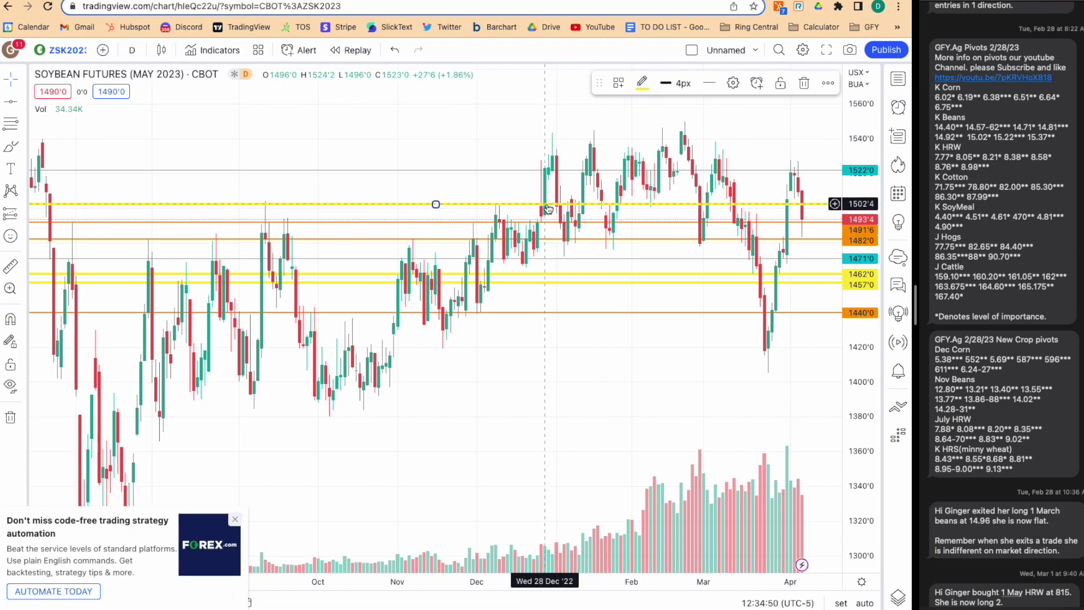
click(641, 84)
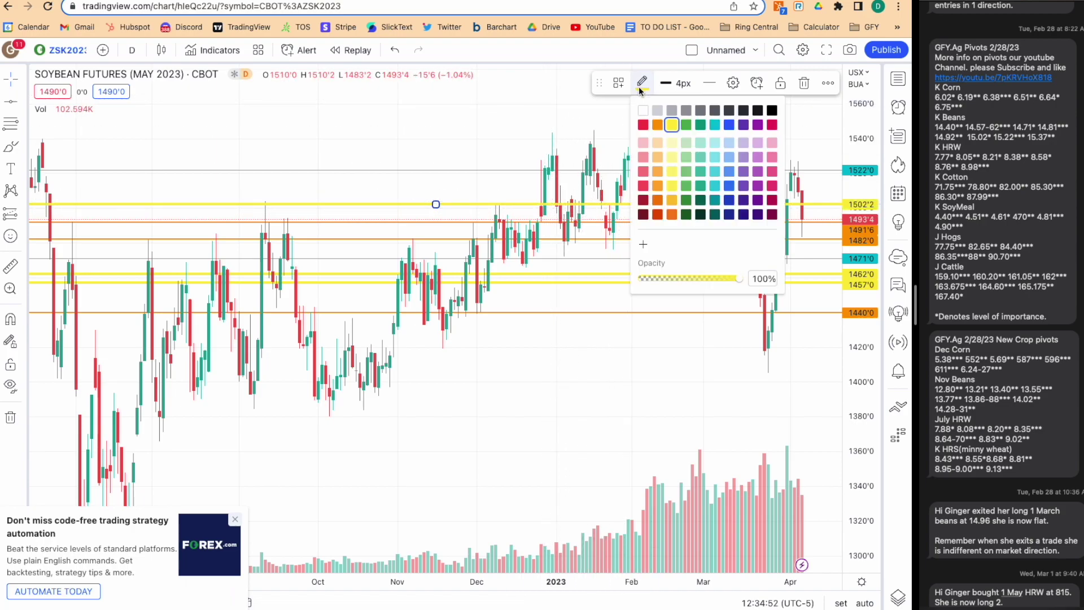
click(713, 126)
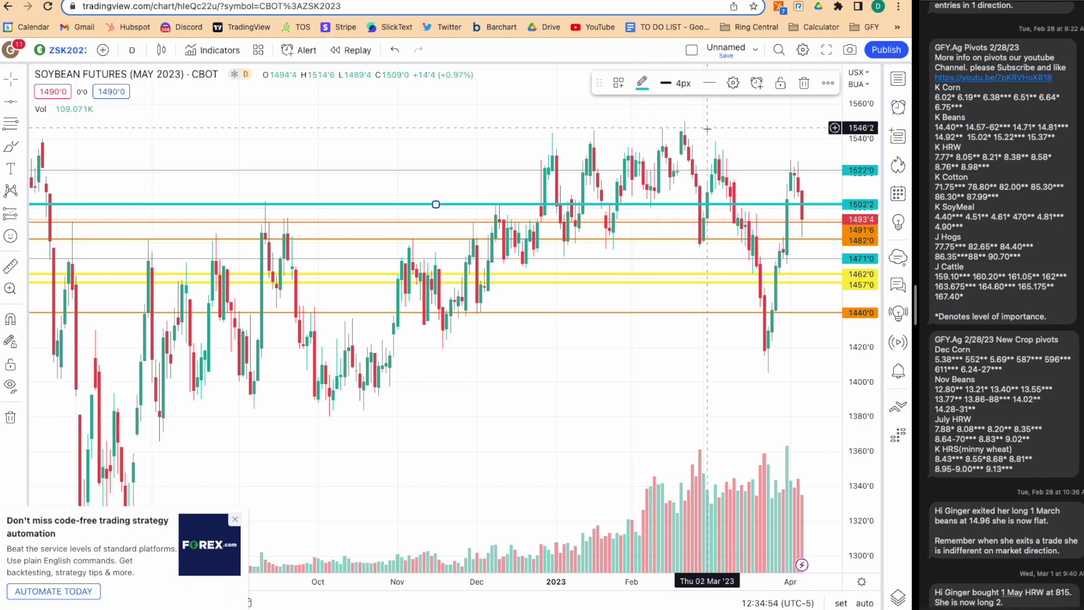
click(680, 83)
click(688, 111)
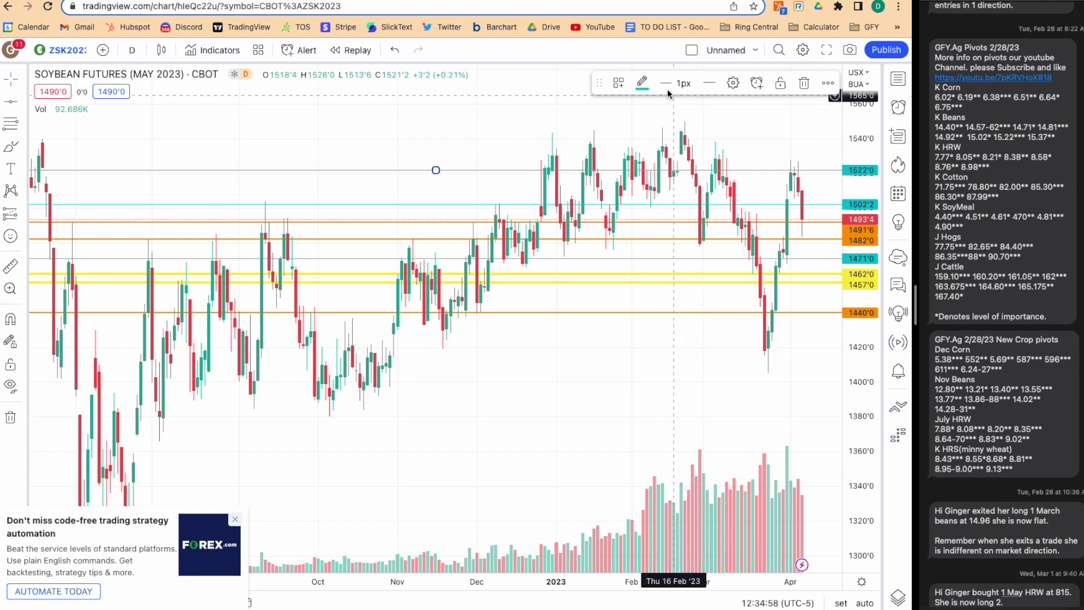
Step: Make the 1522'0 line yellow and 4 px thick
click(642, 84)
click(672, 125)
click(680, 83)
click(687, 169)
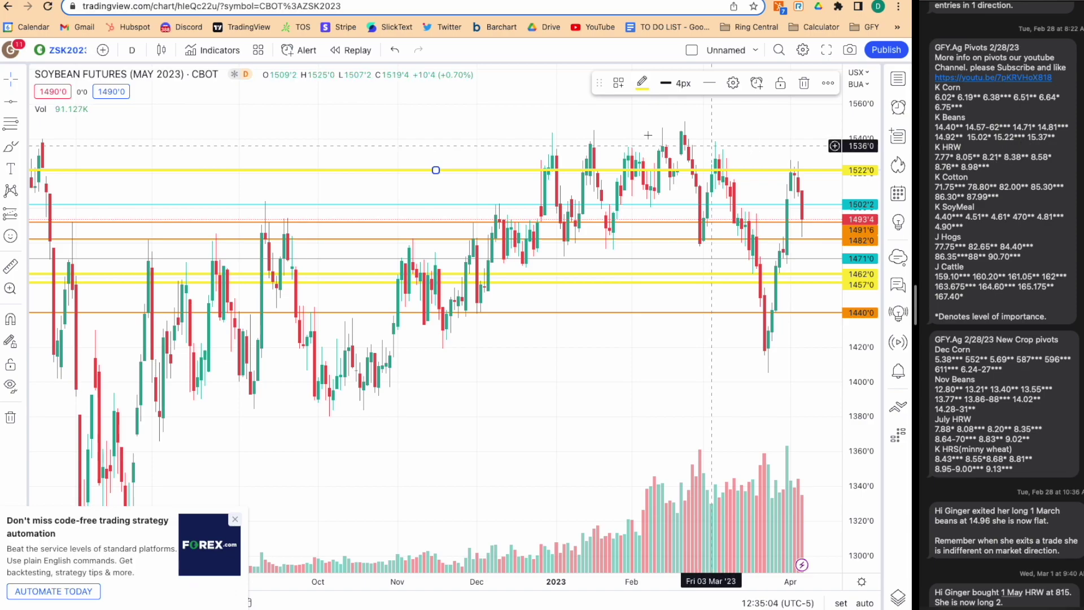
Step: Add a horizontal line at 1537'0 and style it orange at 2 px
click(715, 144)
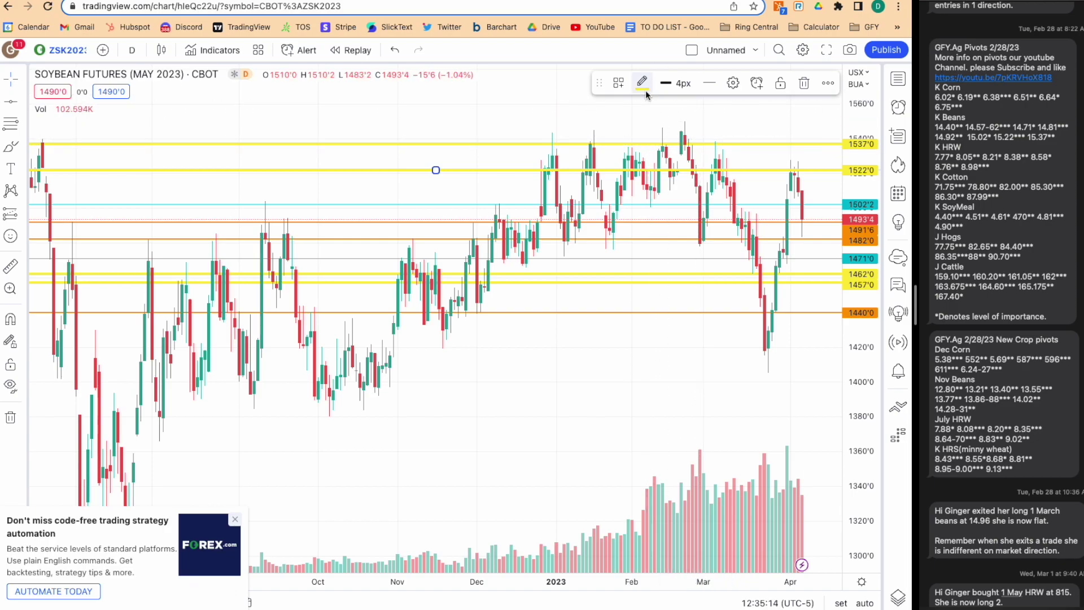
click(598, 144)
click(641, 83)
click(658, 126)
click(669, 90)
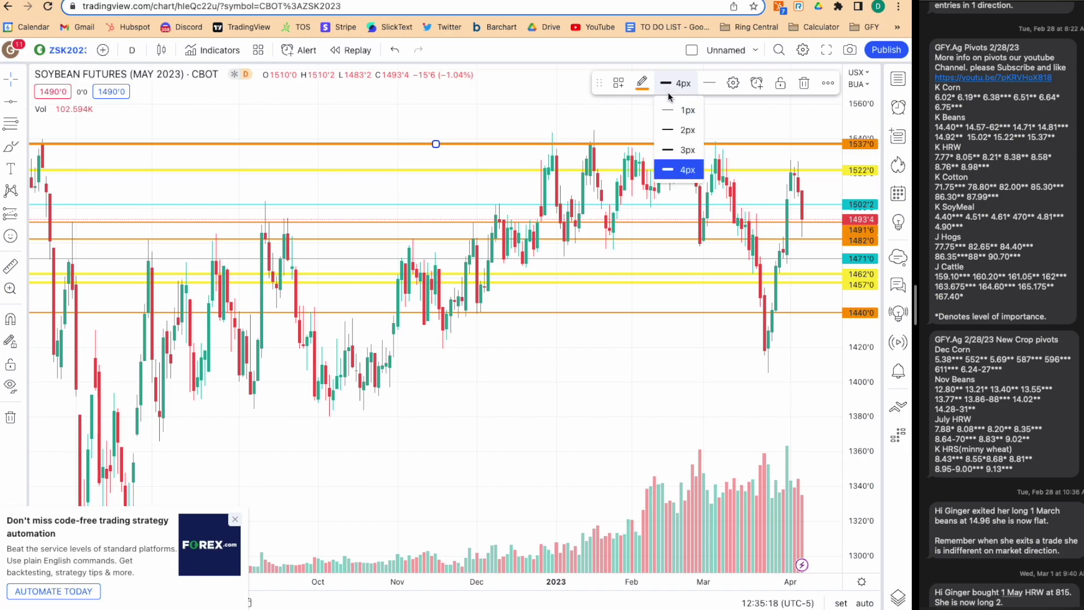
click(684, 131)
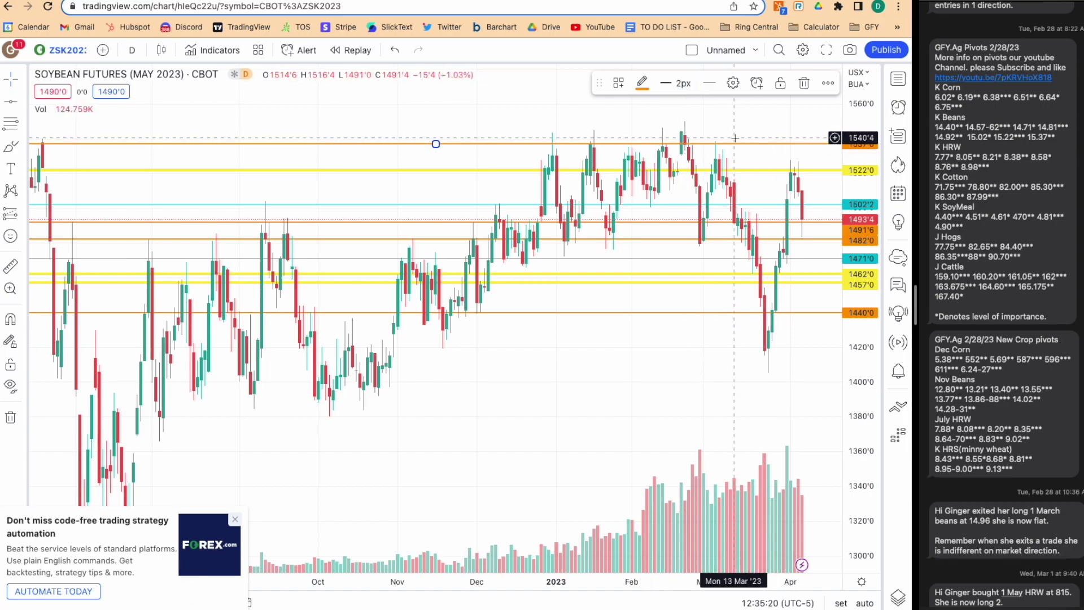